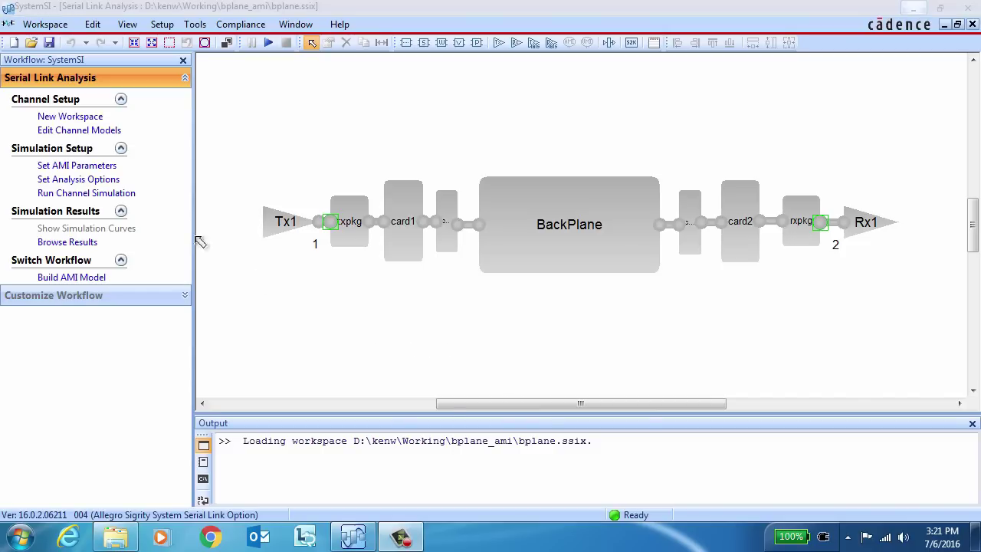
Run a channel simulation named no_EQ for the backplane link
{"action": "left_click", "coordinate": [108, 193]}
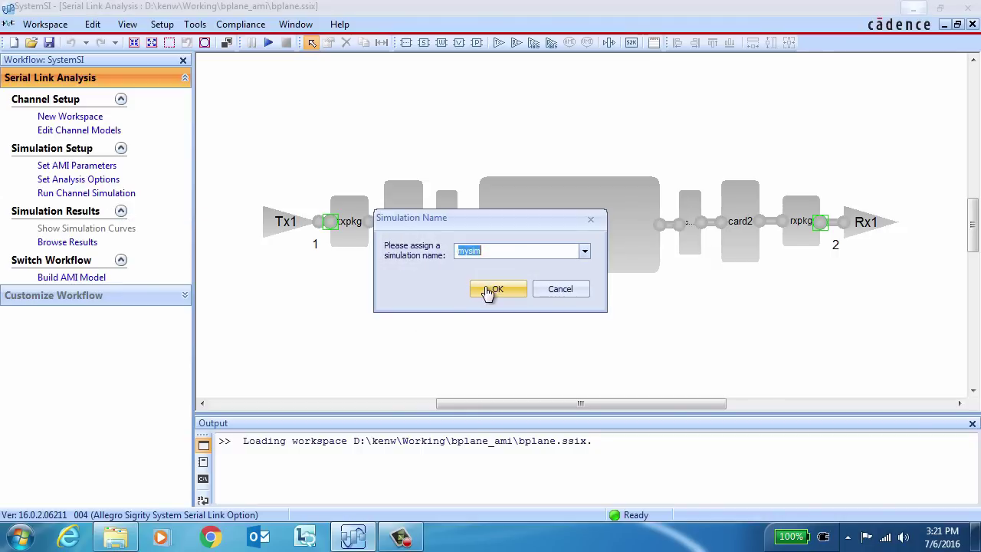
{"action": "type", "text": "no_EQ"}
{"action": "left_click", "coordinate": [495, 292]}
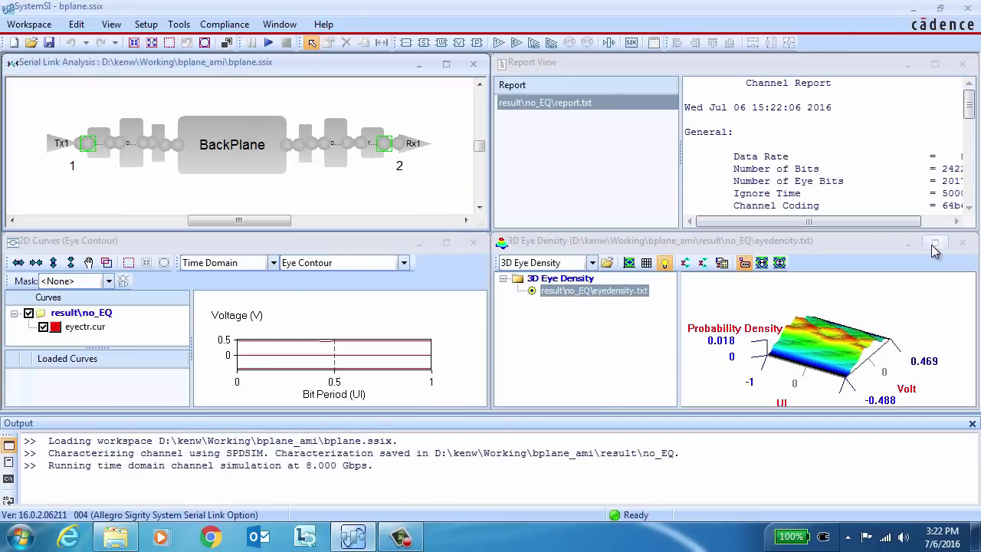
View the enlarged eye density in 2D, then restore the default layout and maximize the schematic
{"action": "double_click", "coordinate": [931, 245]}
{"action": "left_click", "coordinate": [136, 61]}
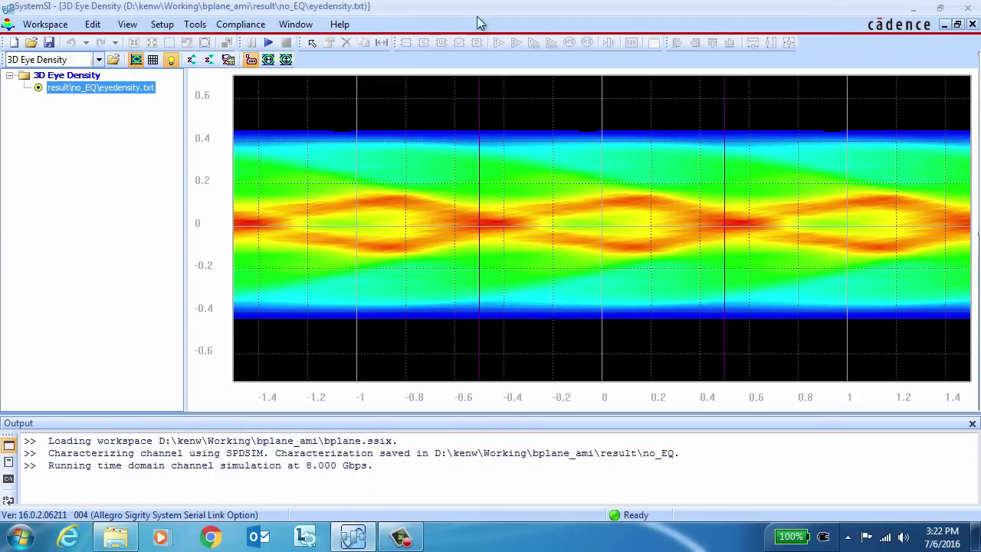
{"action": "left_click", "coordinate": [290, 24]}
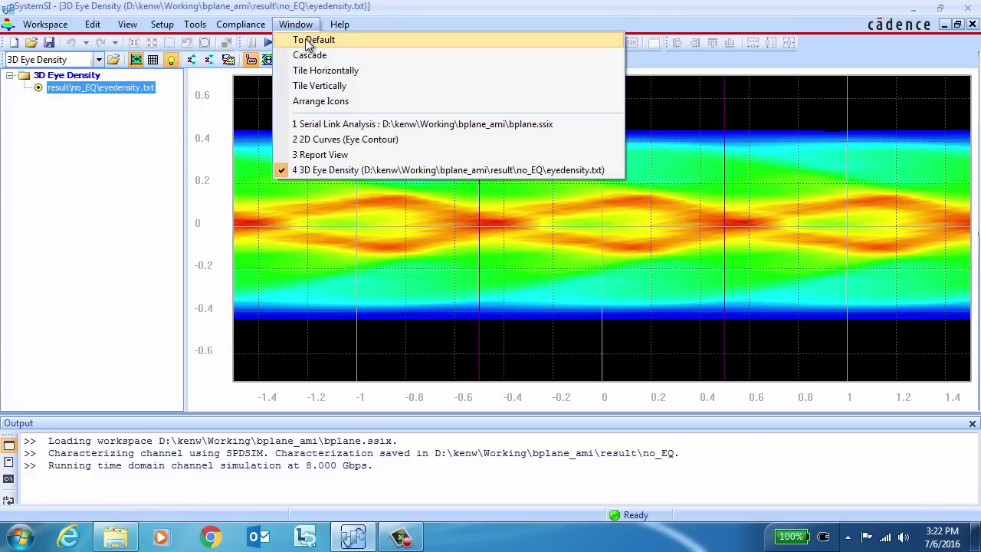
{"action": "left_click", "coordinate": [309, 42]}
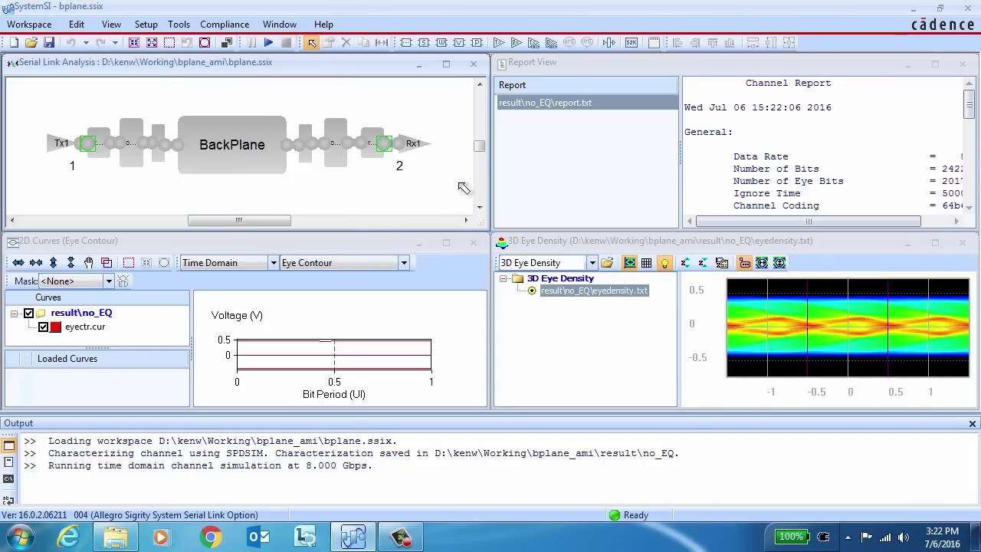
{"action": "left_click", "coordinate": [445, 65]}
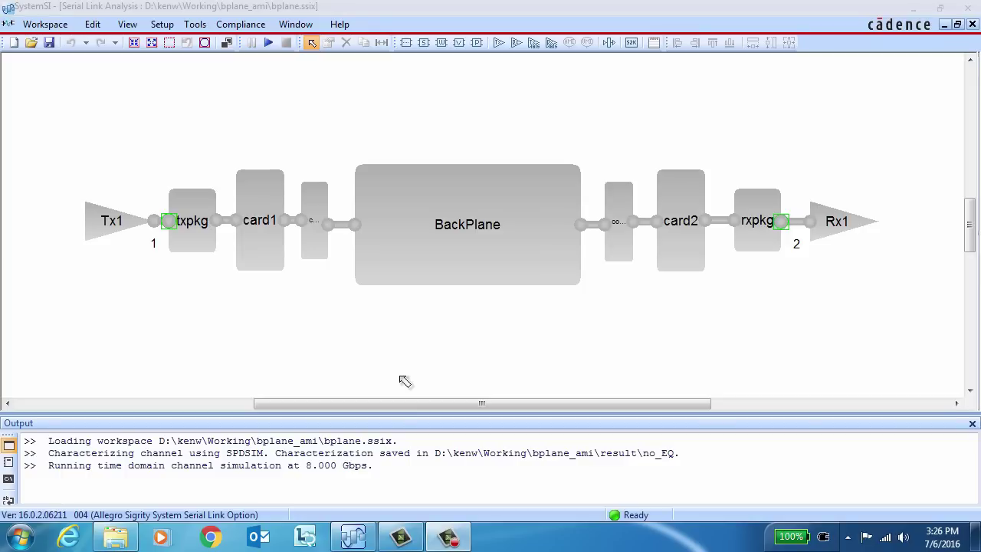
Build an AMI model for Rx1 named My_Rx and advance to the Automatic Gain Control step
{"action": "left_click", "coordinate": [846, 231]}
{"action": "right_click", "coordinate": [844, 230]}
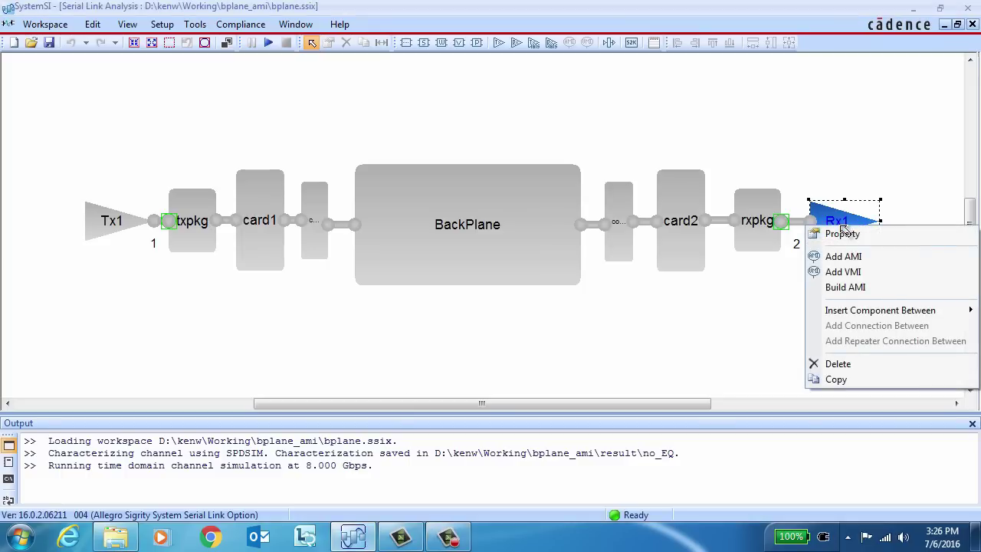
{"action": "left_click", "coordinate": [846, 288]}
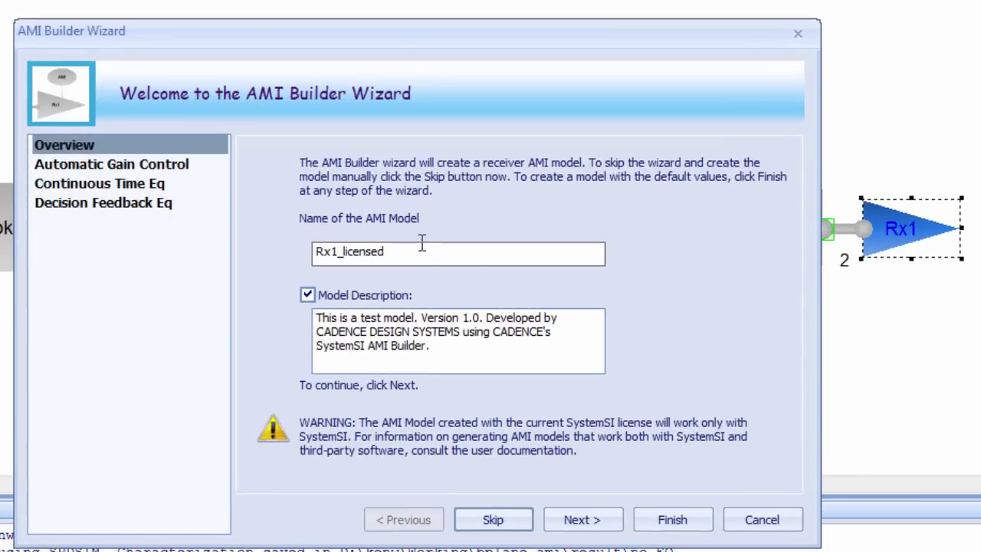
{"action": "key", "text": "BackSpace"}
{"action": "left_click_drag", "start_coordinate": [390, 253], "coordinate": [305, 257]}
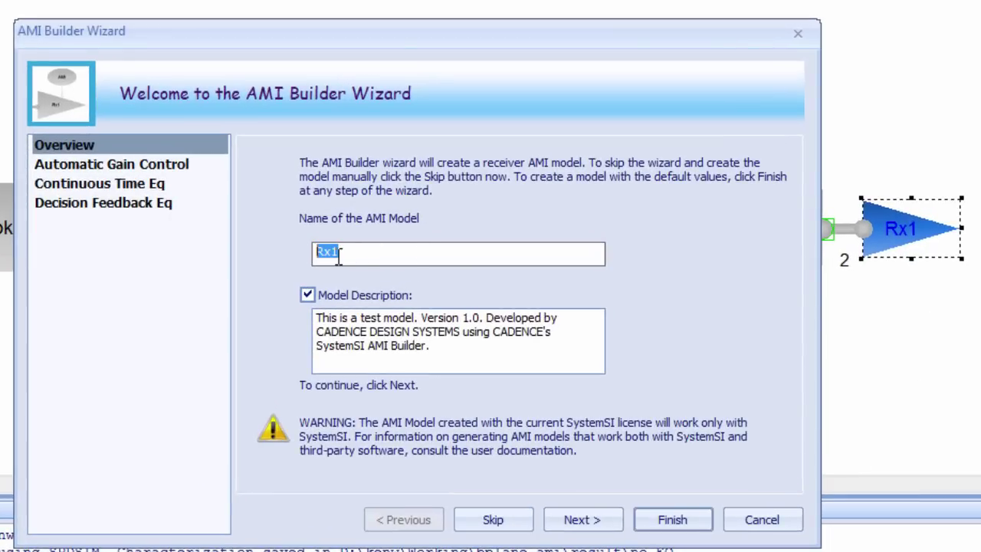
{"action": "type", "text": "My_Rx"}
{"action": "left_click", "coordinate": [576, 523]}
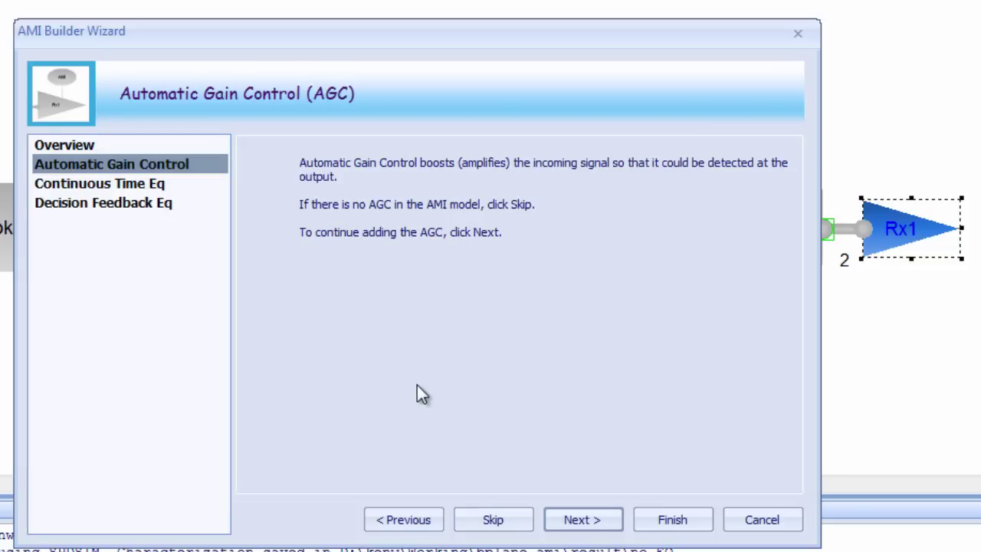
Preview the Time Domain AGC response plot, then close it
{"action": "left_click", "coordinate": [571, 526]}
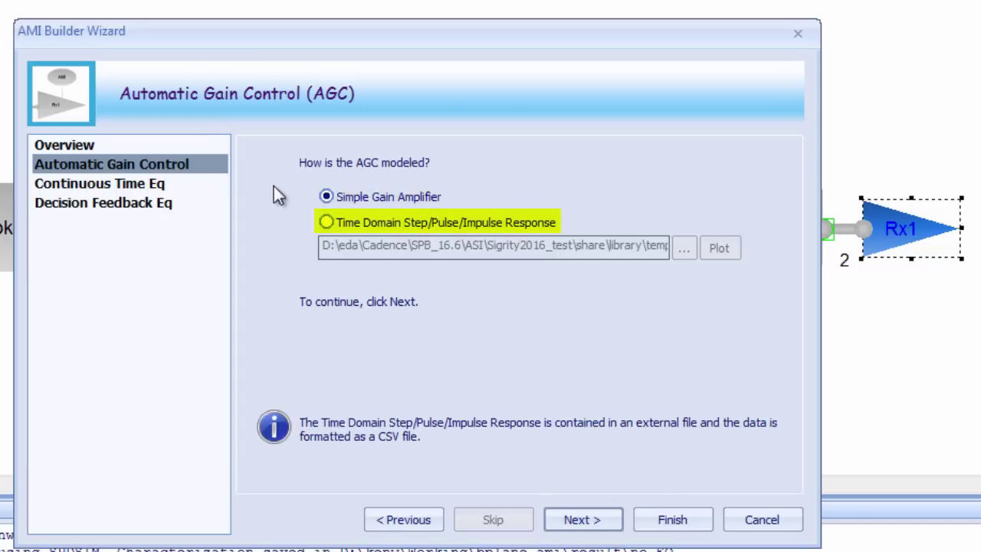
{"action": "left_click", "coordinate": [325, 222]}
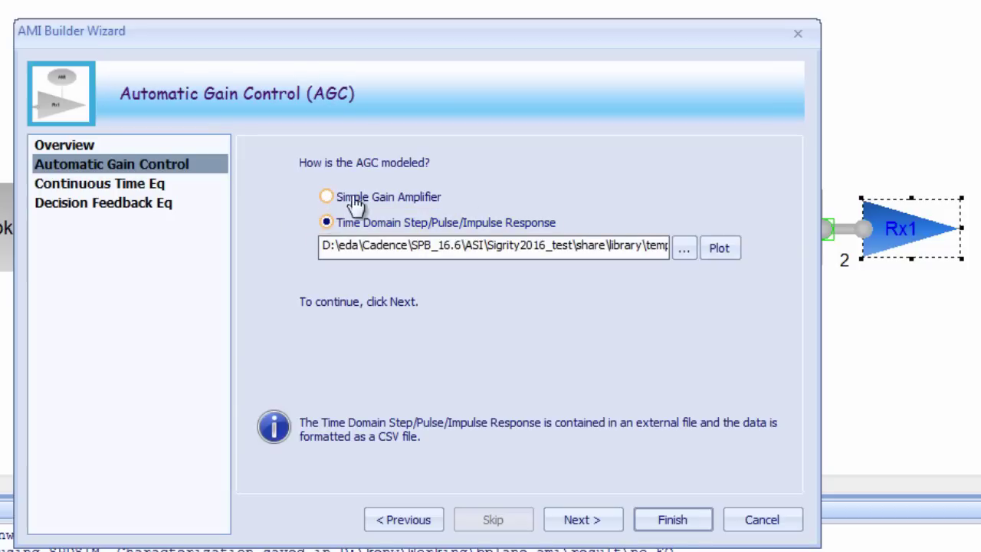
{"action": "left_click", "coordinate": [721, 248]}
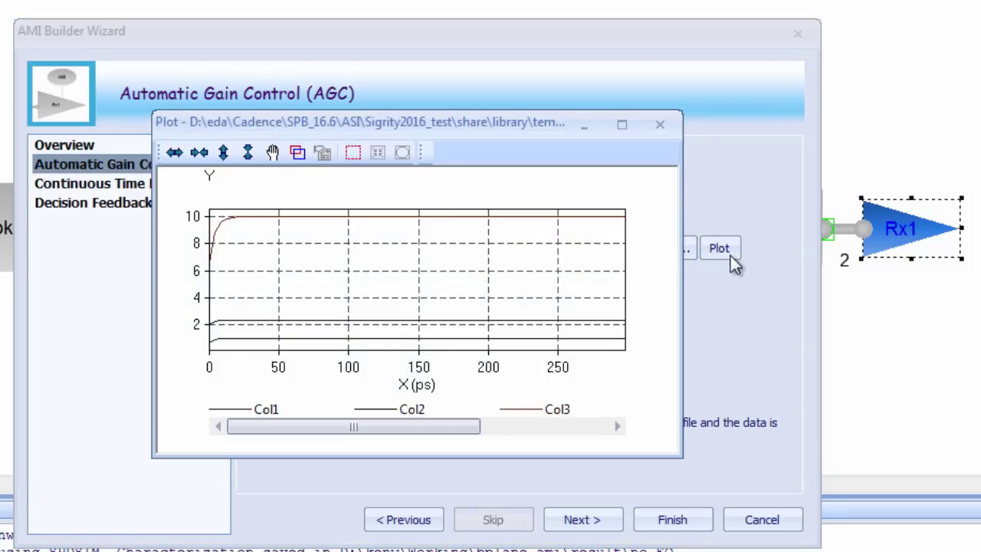
{"action": "left_click", "coordinate": [661, 125]}
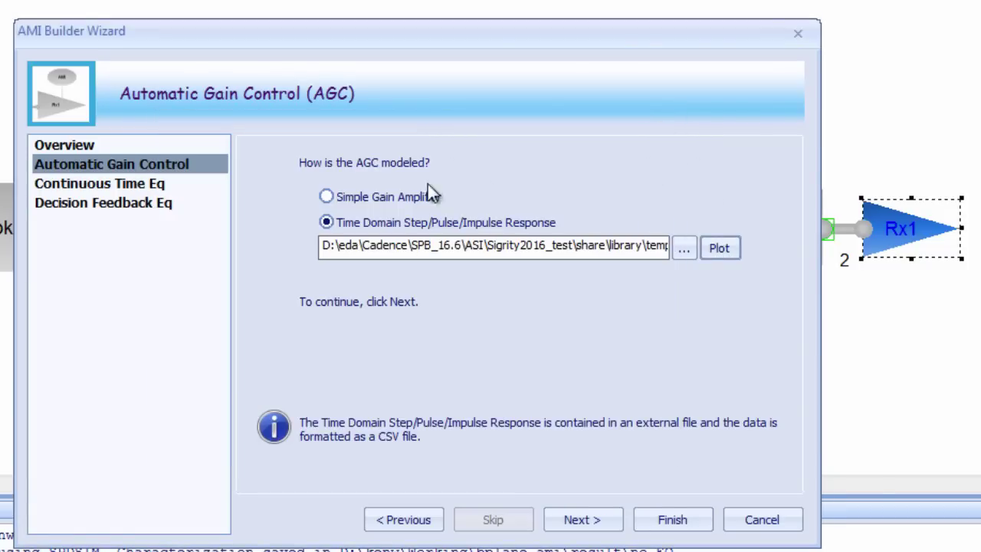
Set the AGC to an adapting Simple Gain Amplifier with a 0.1 V target
{"action": "left_click", "coordinate": [334, 198]}
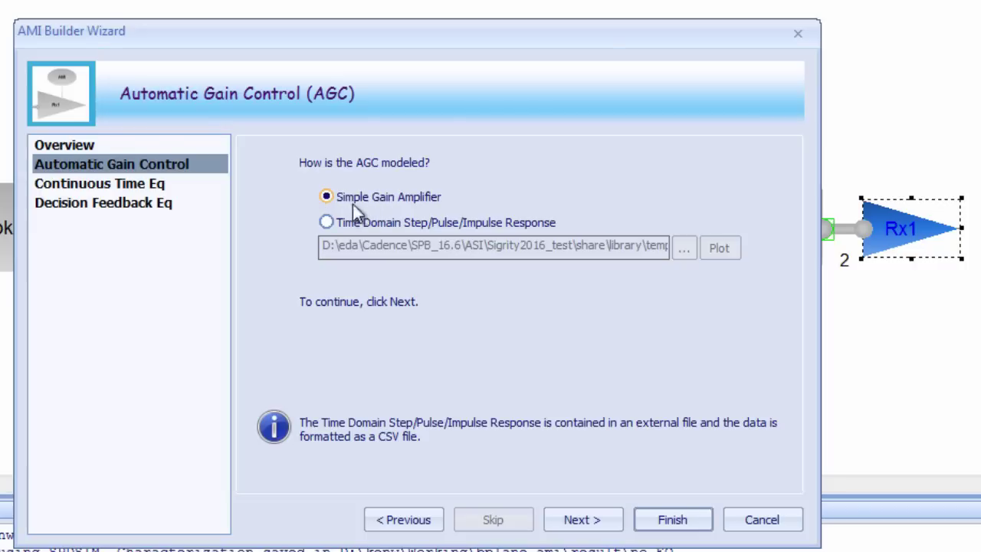
{"action": "left_click", "coordinate": [582, 521]}
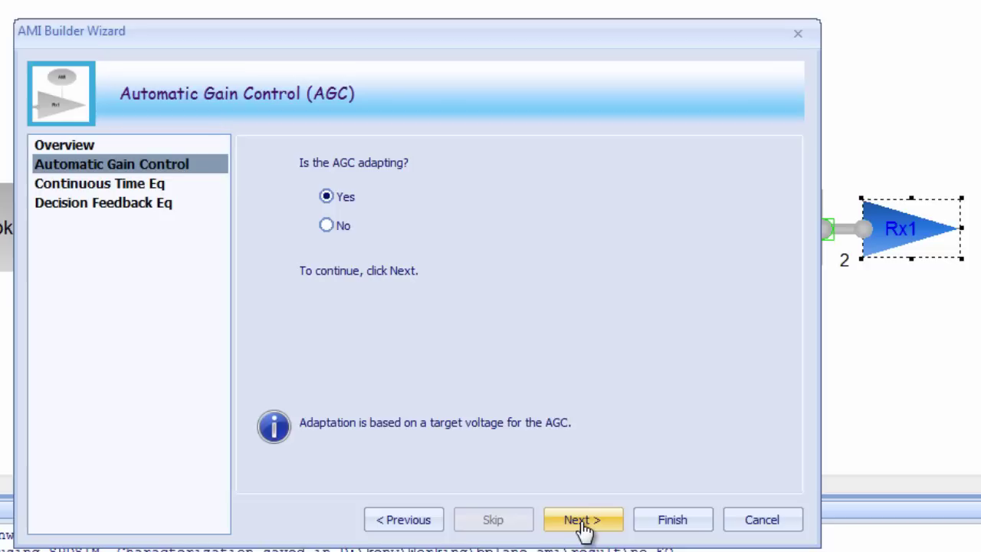
{"action": "left_click", "coordinate": [583, 521]}
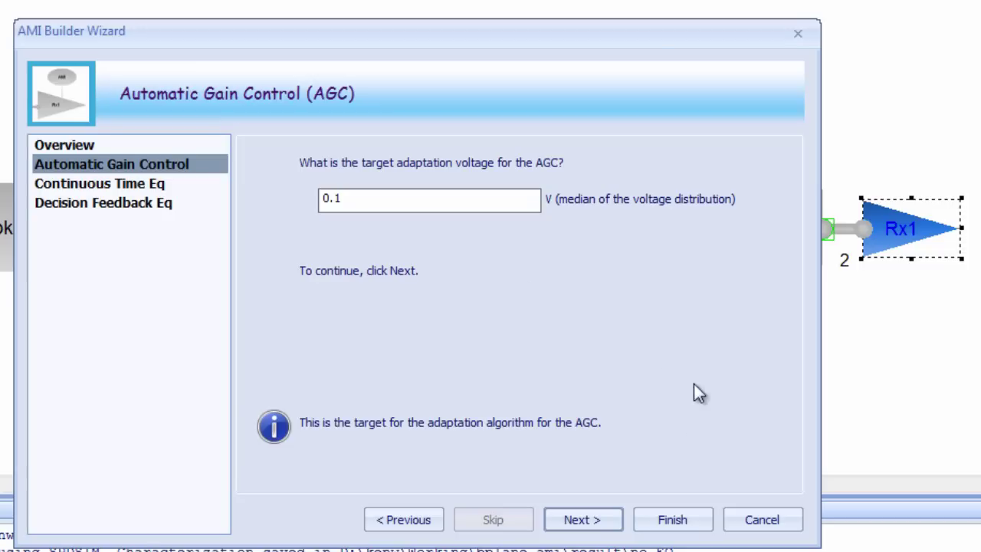
{"action": "left_click", "coordinate": [577, 529]}
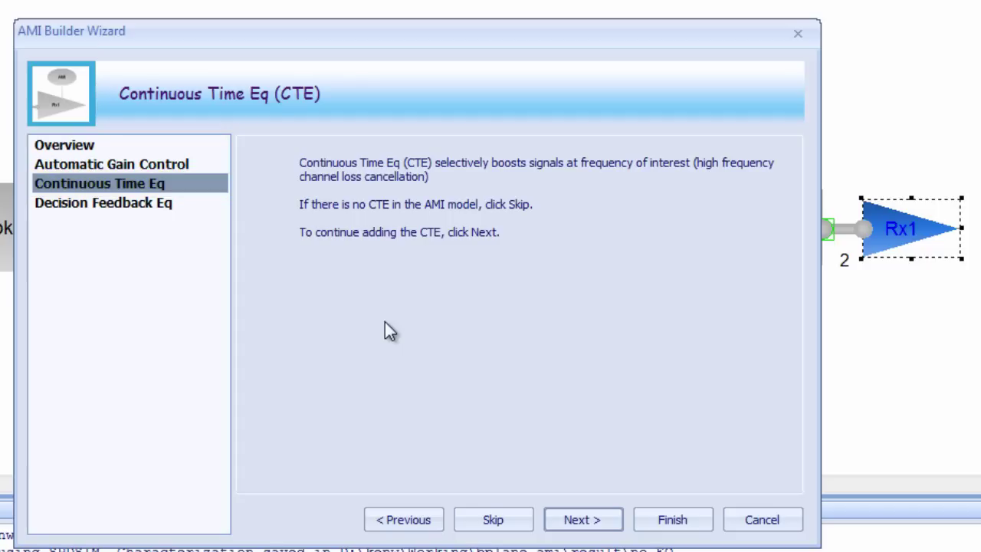
Load td_narrowPulse_response.txt as the CTE's TimeDomain Step/Impulse response file
{"action": "left_click", "coordinate": [581, 522]}
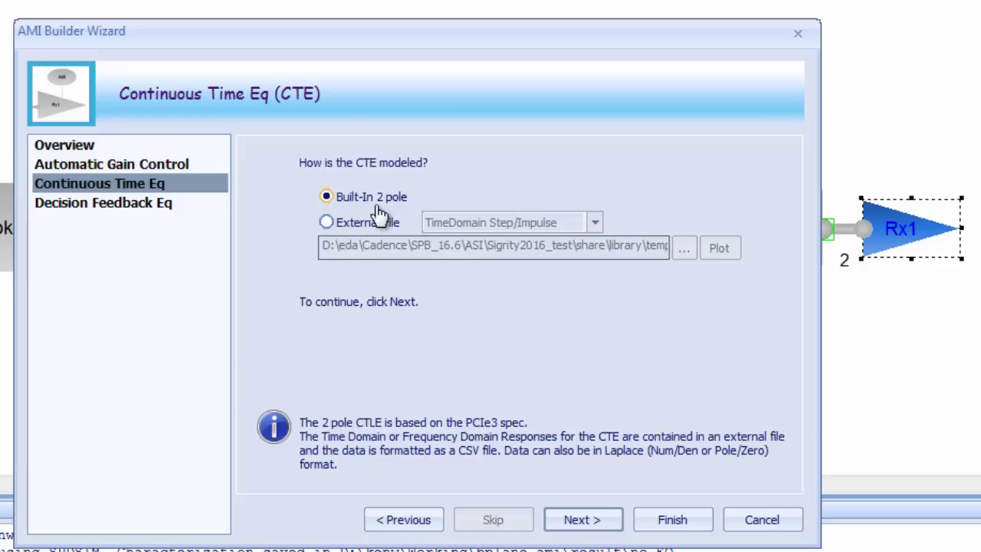
{"action": "left_click", "coordinate": [356, 223]}
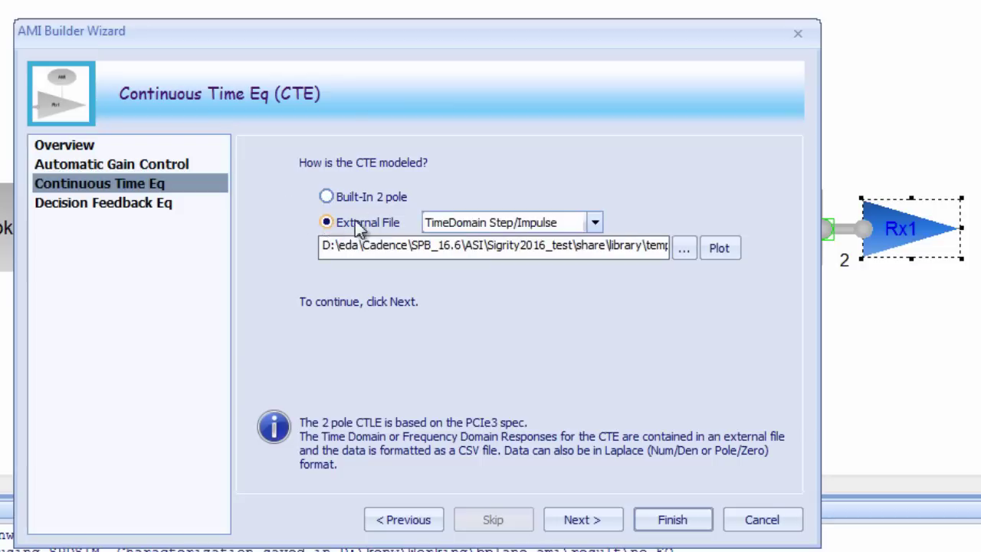
{"action": "left_click", "coordinate": [596, 221]}
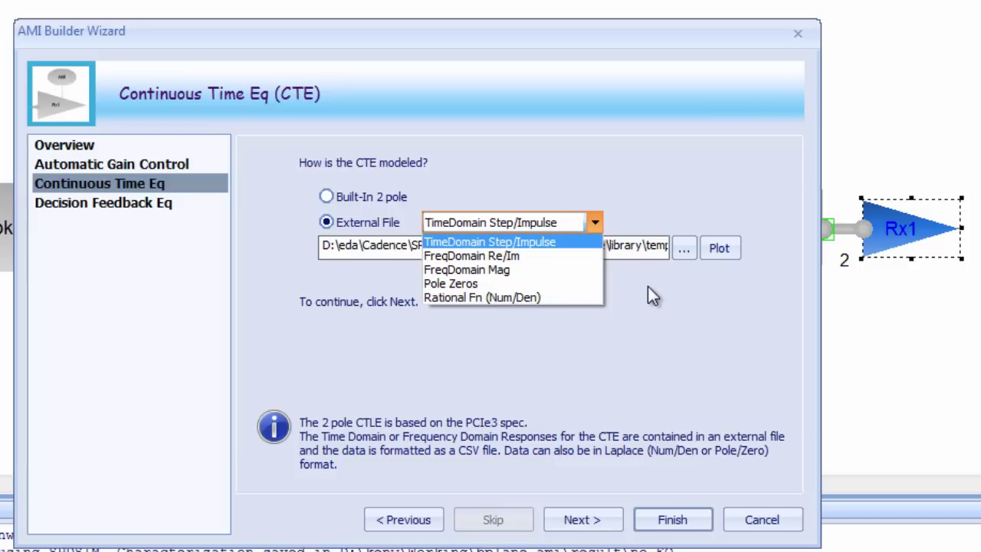
{"action": "left_click", "coordinate": [647, 289]}
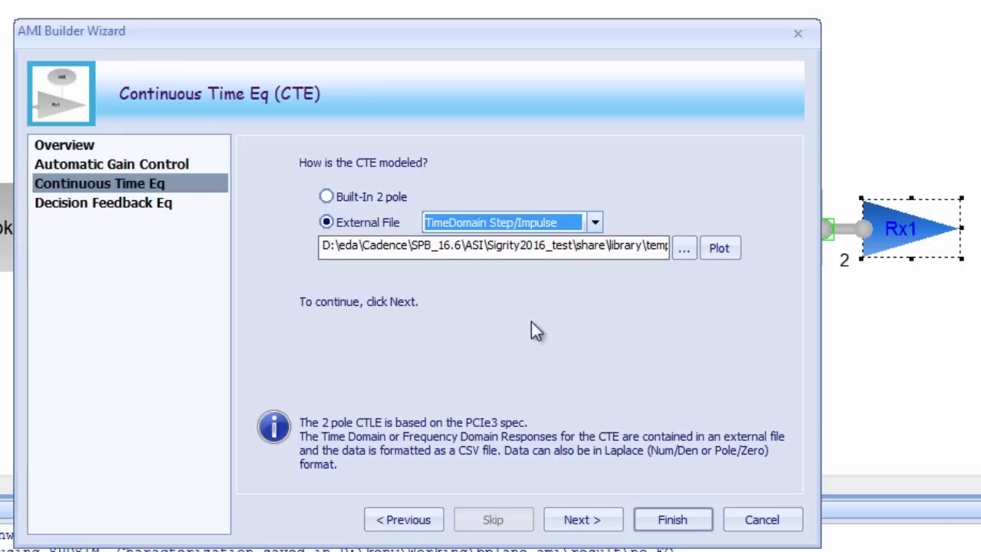
{"action": "left_click", "coordinate": [683, 249]}
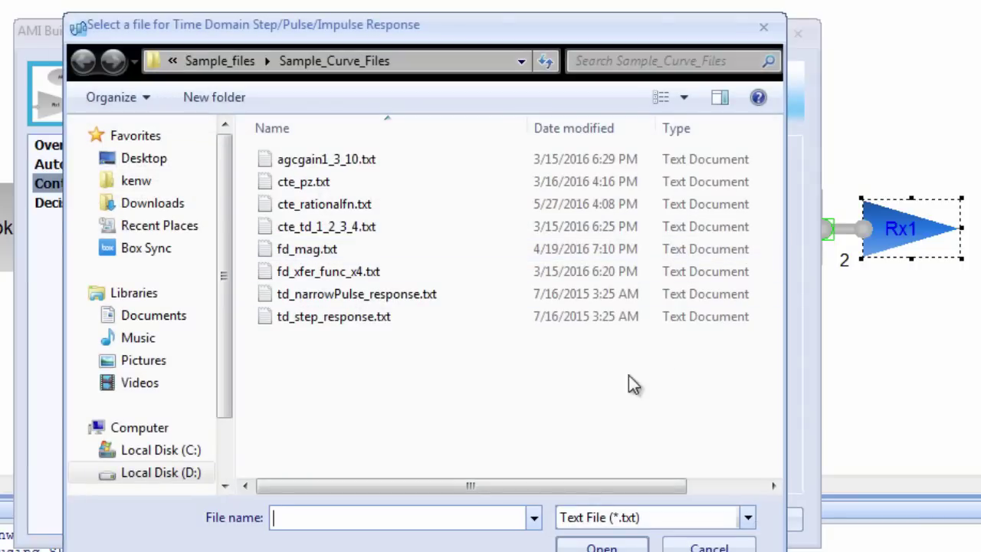
{"action": "left_click", "coordinate": [297, 297]}
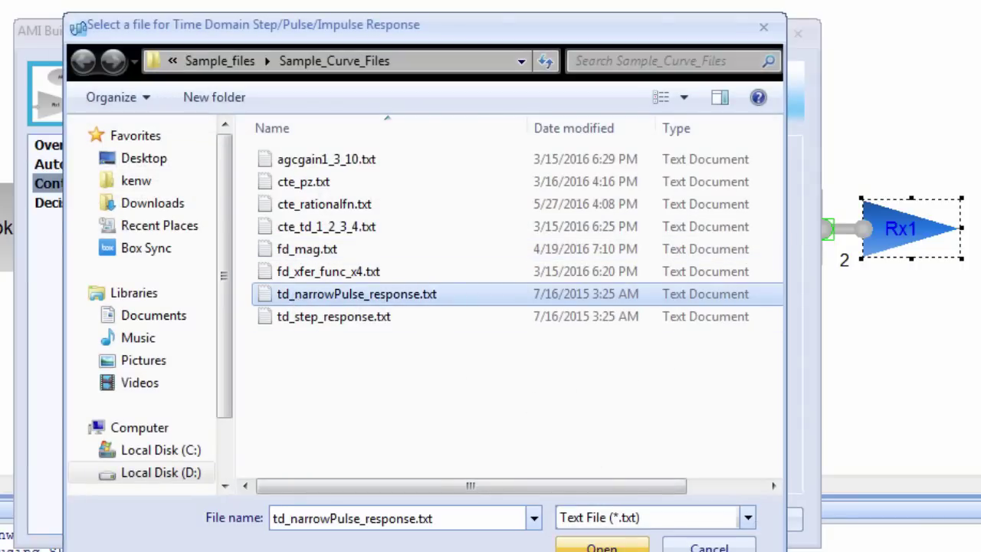
{"action": "left_click", "coordinate": [602, 547]}
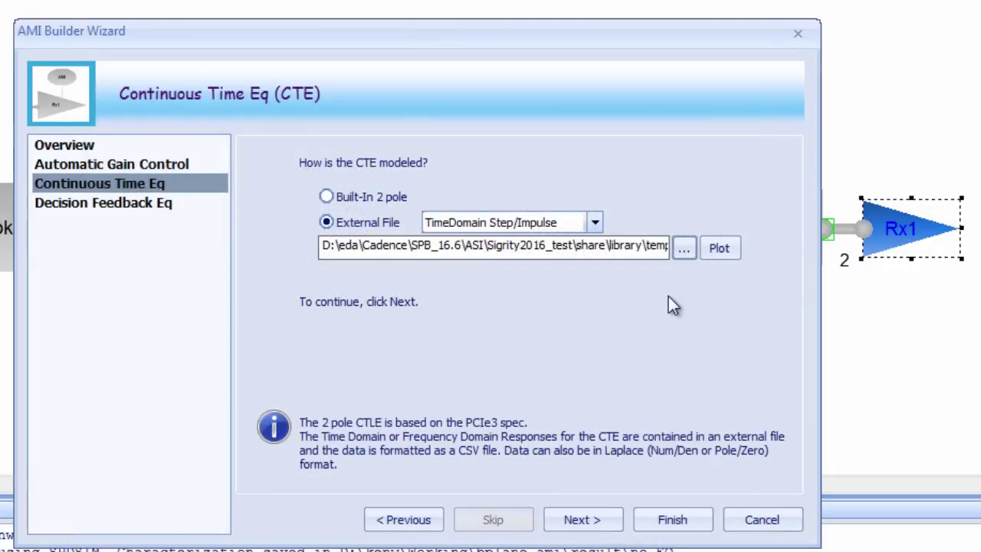
Check the pulse response plot and set the CTE to non-adapting
{"action": "left_click", "coordinate": [721, 250]}
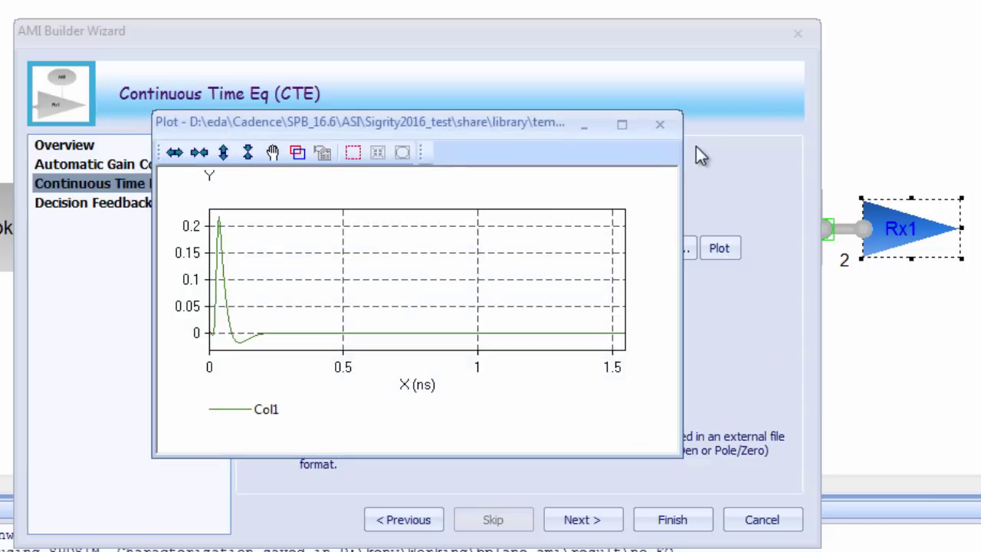
{"action": "left_click", "coordinate": [660, 126]}
{"action": "left_click", "coordinate": [581, 523]}
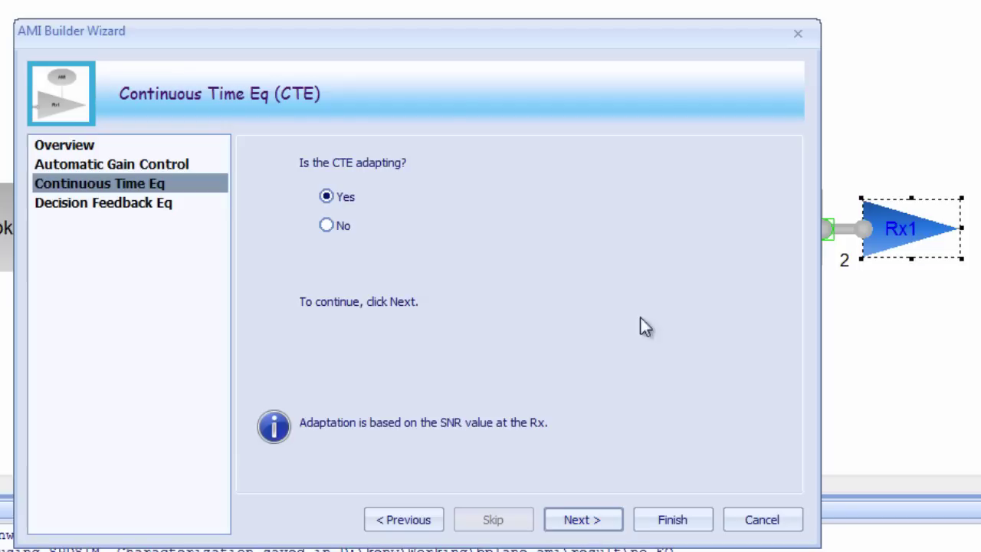
{"action": "left_click", "coordinate": [337, 226]}
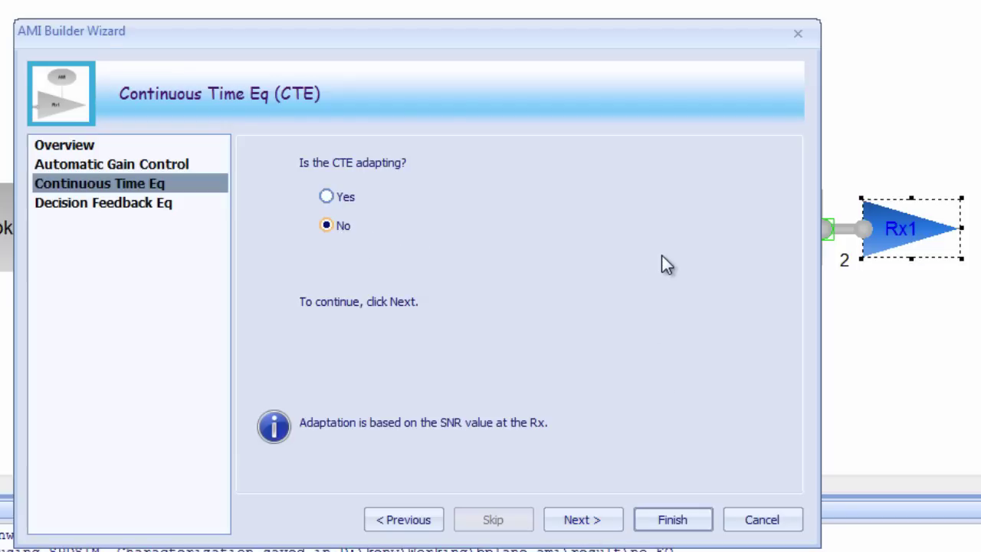
{"action": "left_click", "coordinate": [575, 521]}
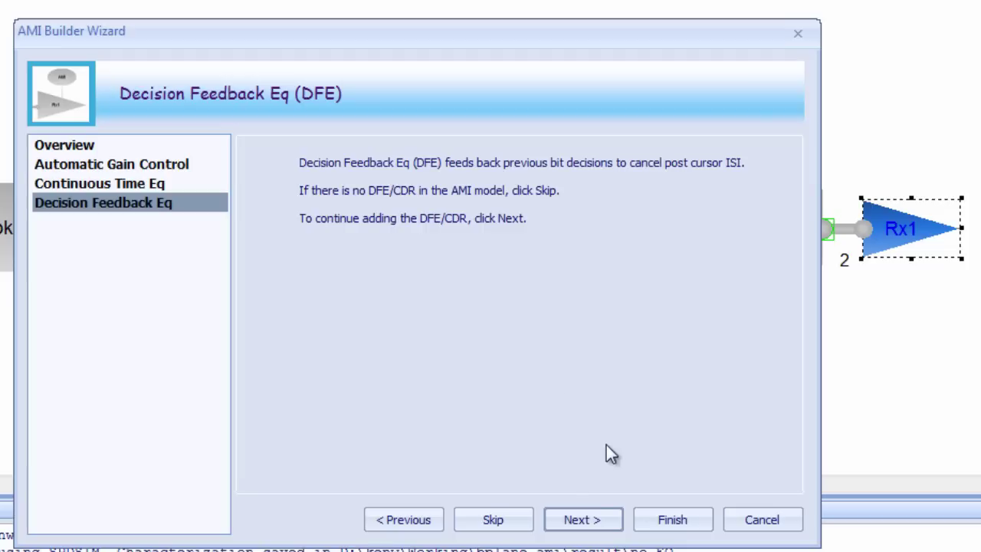
Add a 5-tap digital DFE and compile the My_Rx_licensed.dll receiver model
{"action": "left_click", "coordinate": [579, 521]}
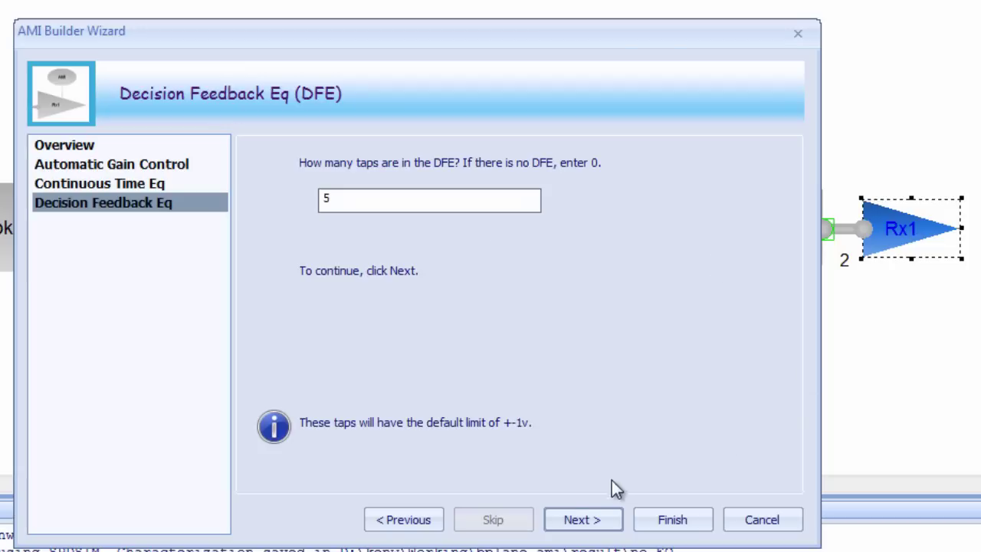
{"action": "left_click", "coordinate": [575, 523]}
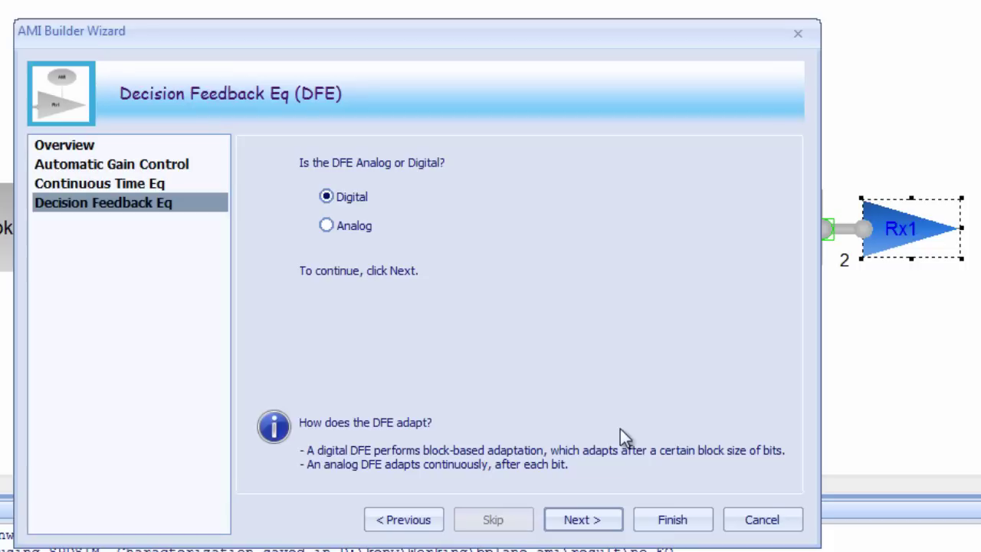
{"action": "left_click", "coordinate": [577, 528]}
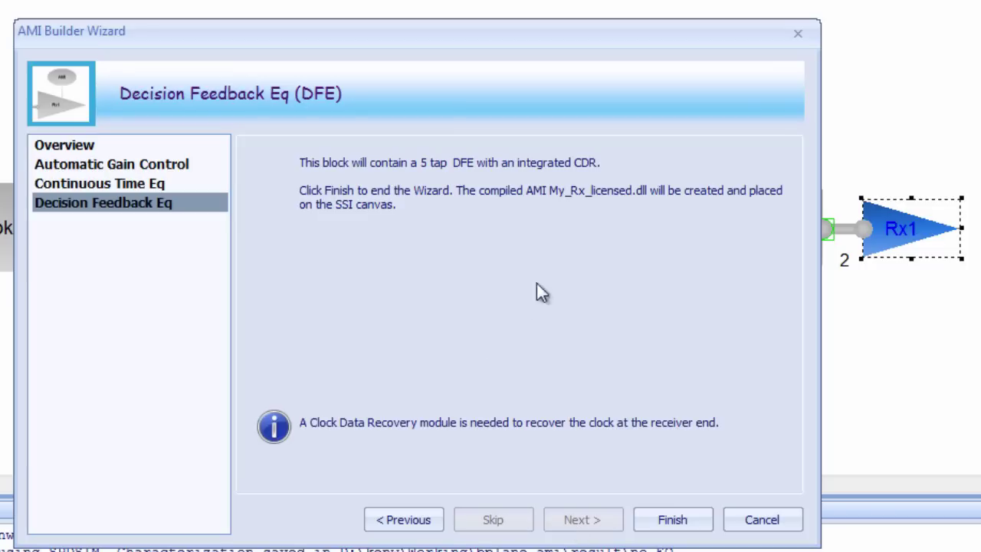
{"action": "left_click", "coordinate": [665, 526]}
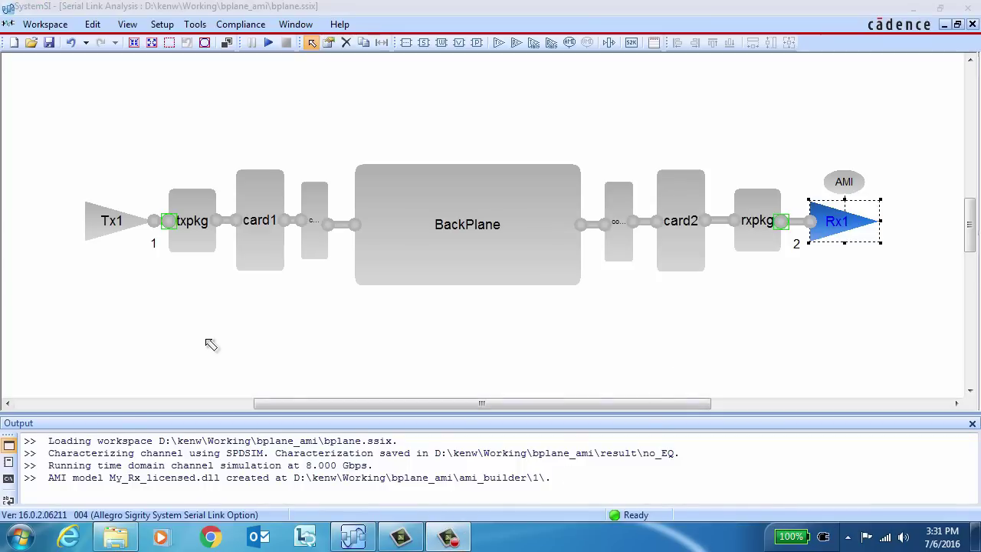
{"action": "left_click", "coordinate": [844, 182]}
{"action": "double_click", "coordinate": [845, 182]}
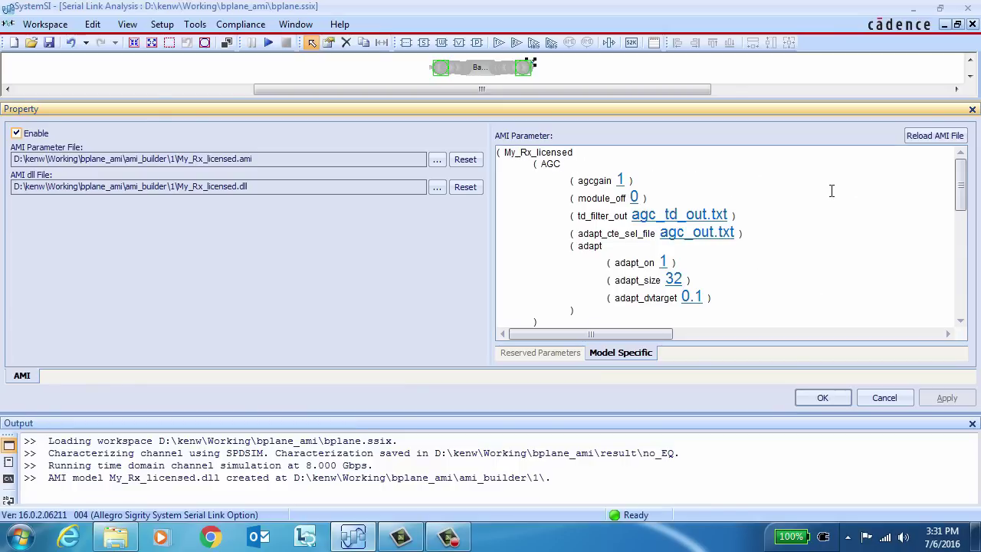
{"action": "left_click_drag", "start_coordinate": [961, 174], "coordinate": [954, 232]}
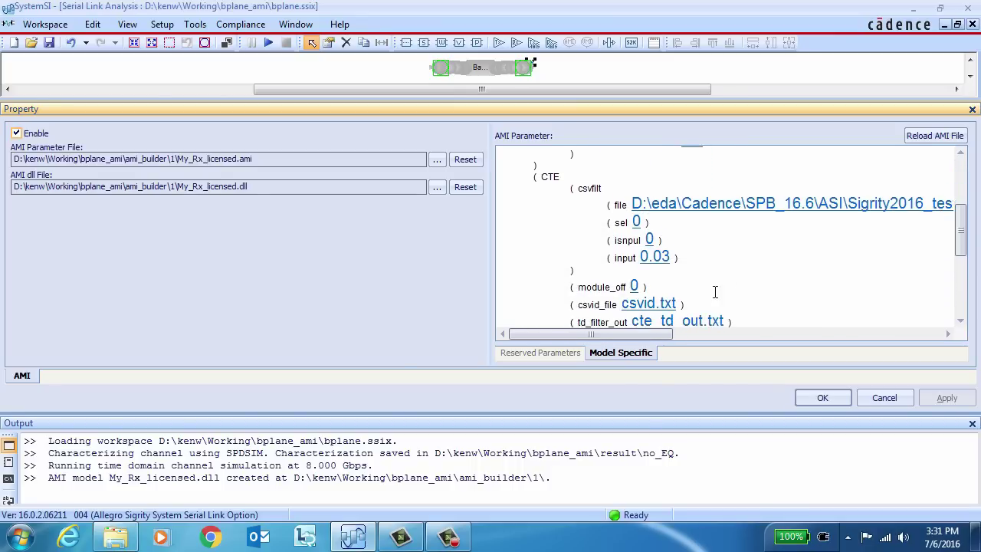
{"action": "left_click_drag", "start_coordinate": [661, 338], "coordinate": [614, 331]}
{"action": "mouse_move", "coordinate": [965, 224]}
{"action": "left_mouse_down"}
{"action": "mouse_move", "coordinate": [978, 292]}
{"action": "mouse_move", "coordinate": [972, 215]}
{"action": "left_mouse_up"}
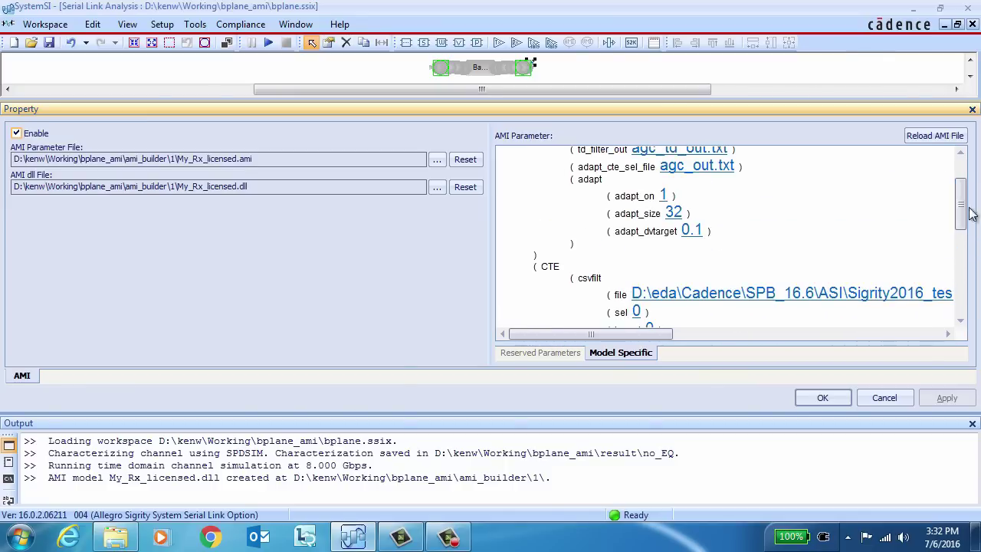
Run the equalized simulation renamed from no_EQ to rx_EQ and arrange its result windows
{"action": "left_click", "coordinate": [886, 398]}
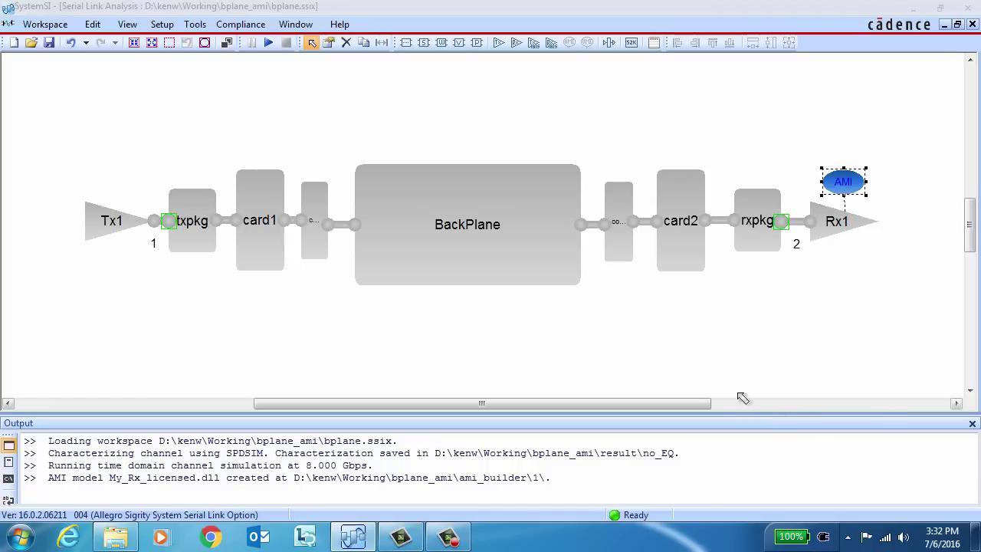
{"action": "left_click", "coordinate": [268, 43]}
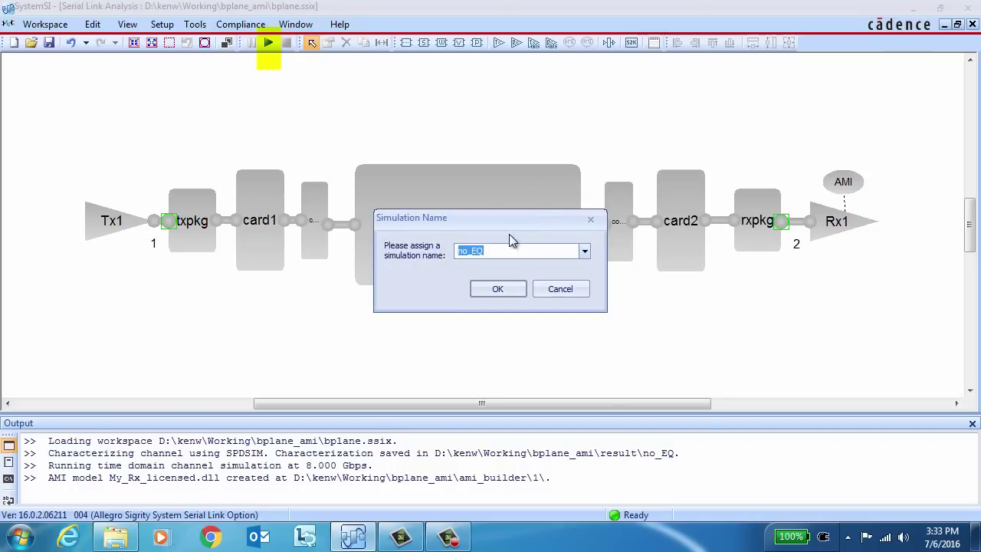
{"action": "left_click", "coordinate": [468, 251]}
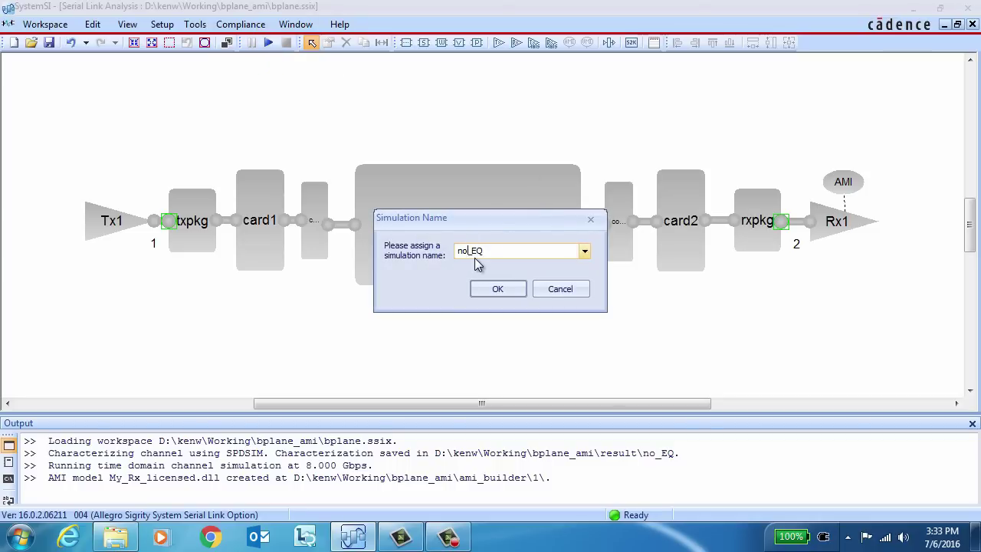
{"action": "type", "text": "rx"}
{"action": "left_click", "coordinate": [498, 291]}
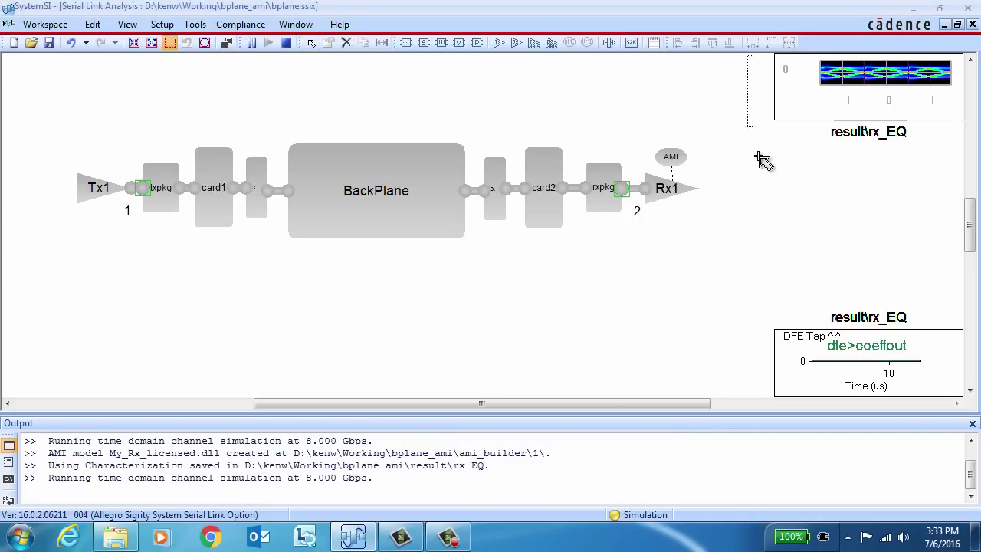
{"action": "left_click_drag", "start_coordinate": [955, 342], "coordinate": [966, 390]}
{"action": "left_click_drag", "start_coordinate": [384, 304], "coordinate": [635, 401]}
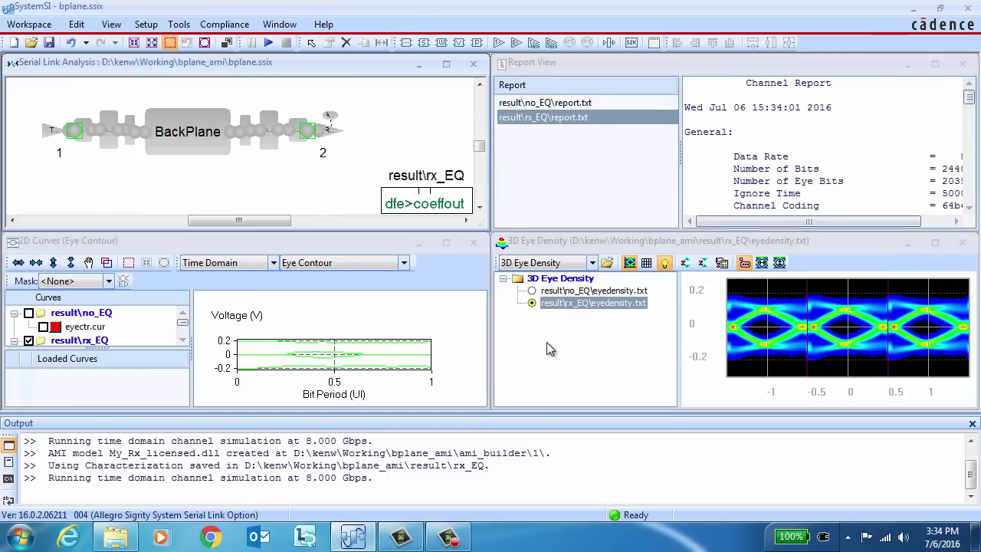
Maximize the 3D eye density and compare result\no_EQ with result\rx_EQ eyedensity.txt
{"action": "left_click", "coordinate": [859, 475]}
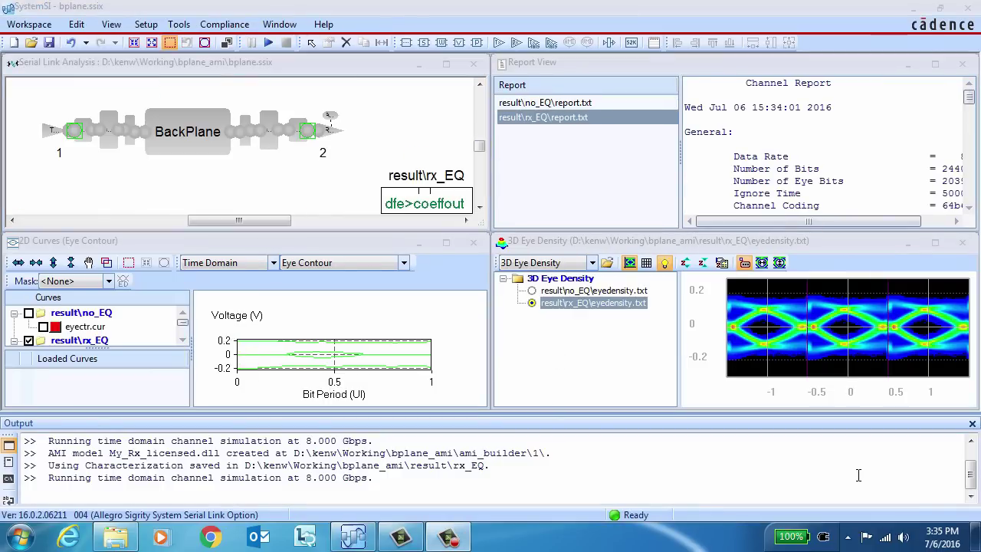
{"action": "left_click", "coordinate": [936, 243]}
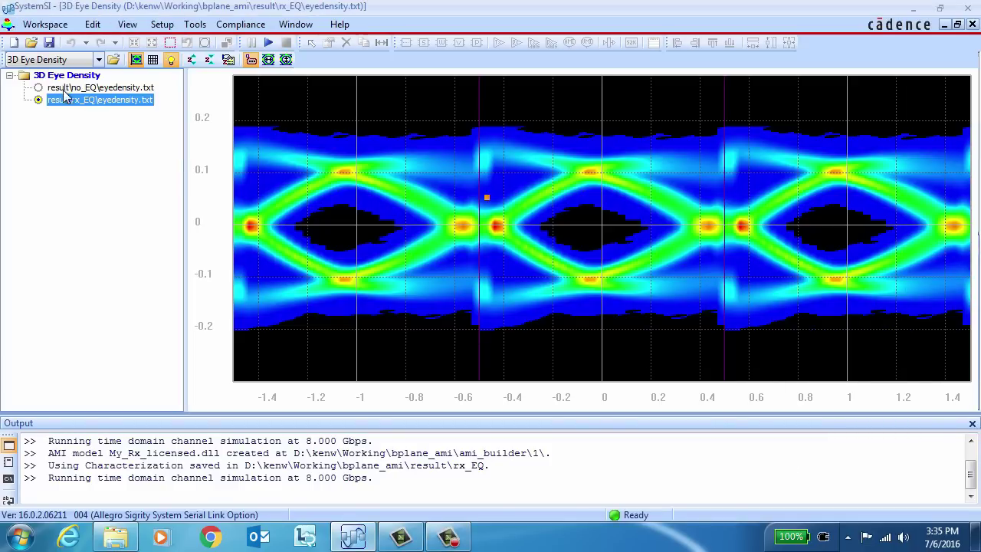
{"action": "left_click", "coordinate": [37, 88]}
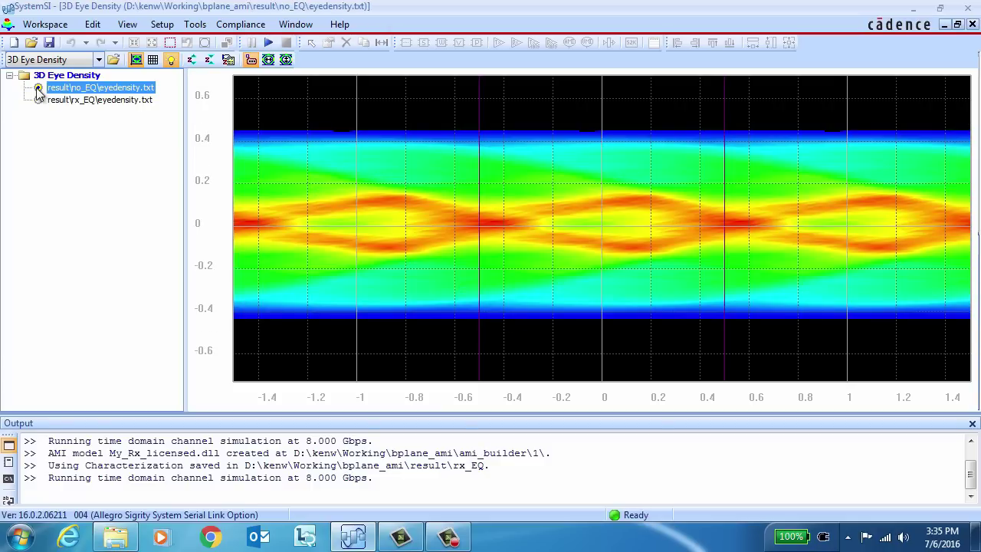
{"action": "left_click", "coordinate": [38, 100]}
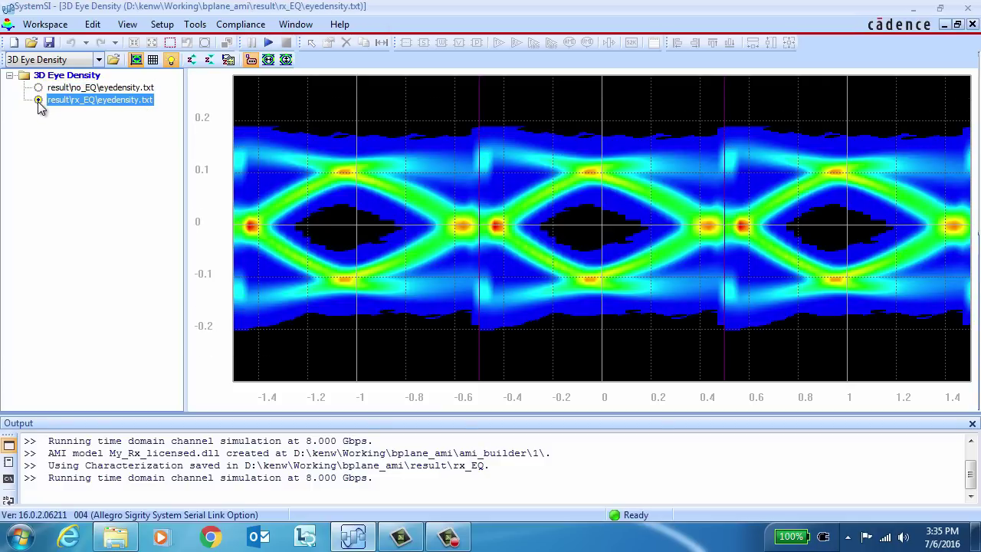